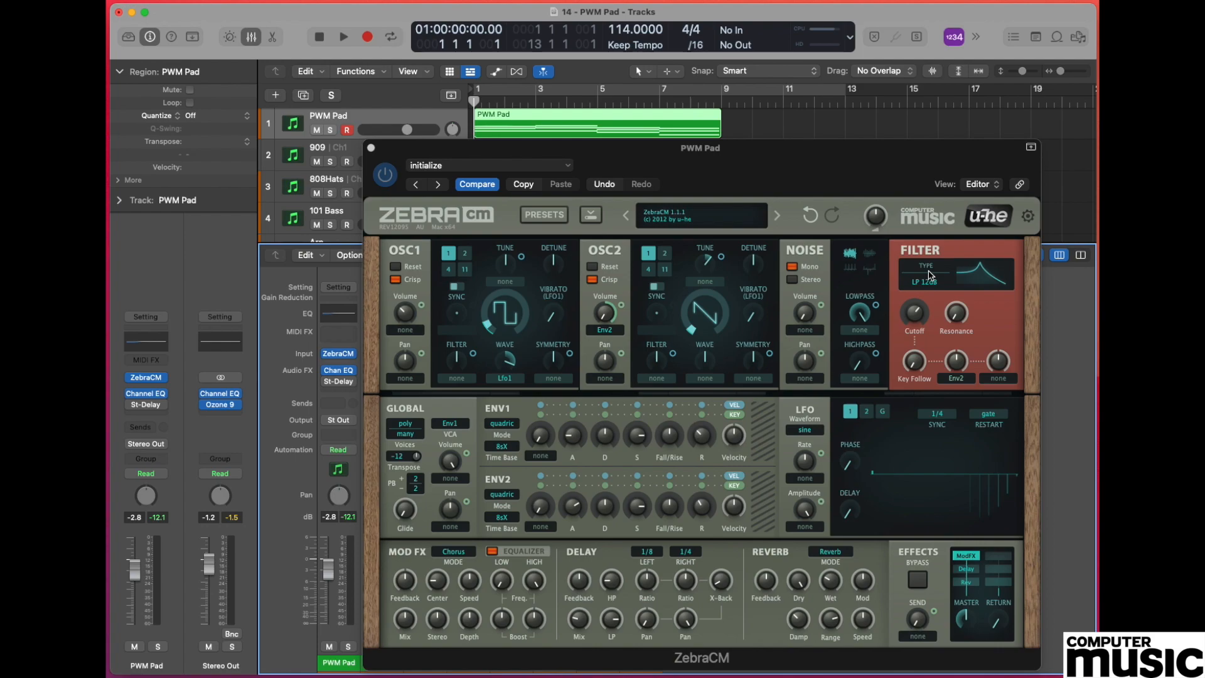
- Load the init preset and lower the effects section's master level to about halfway
click(709, 217)
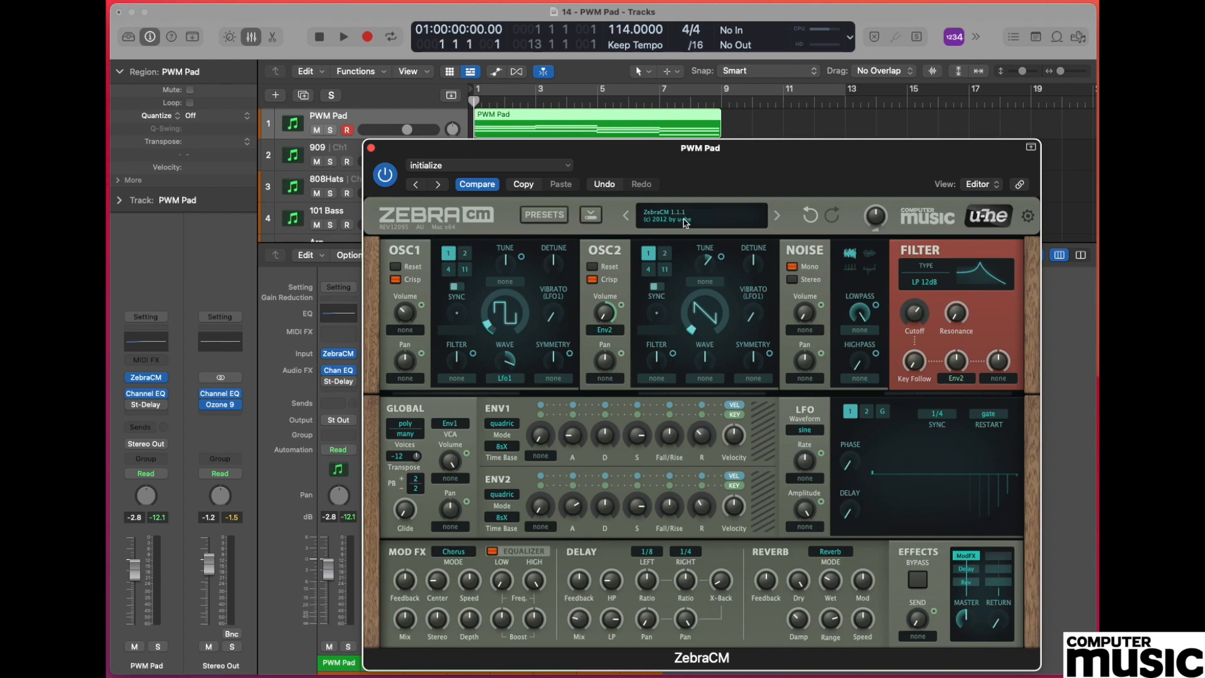
click(715, 218)
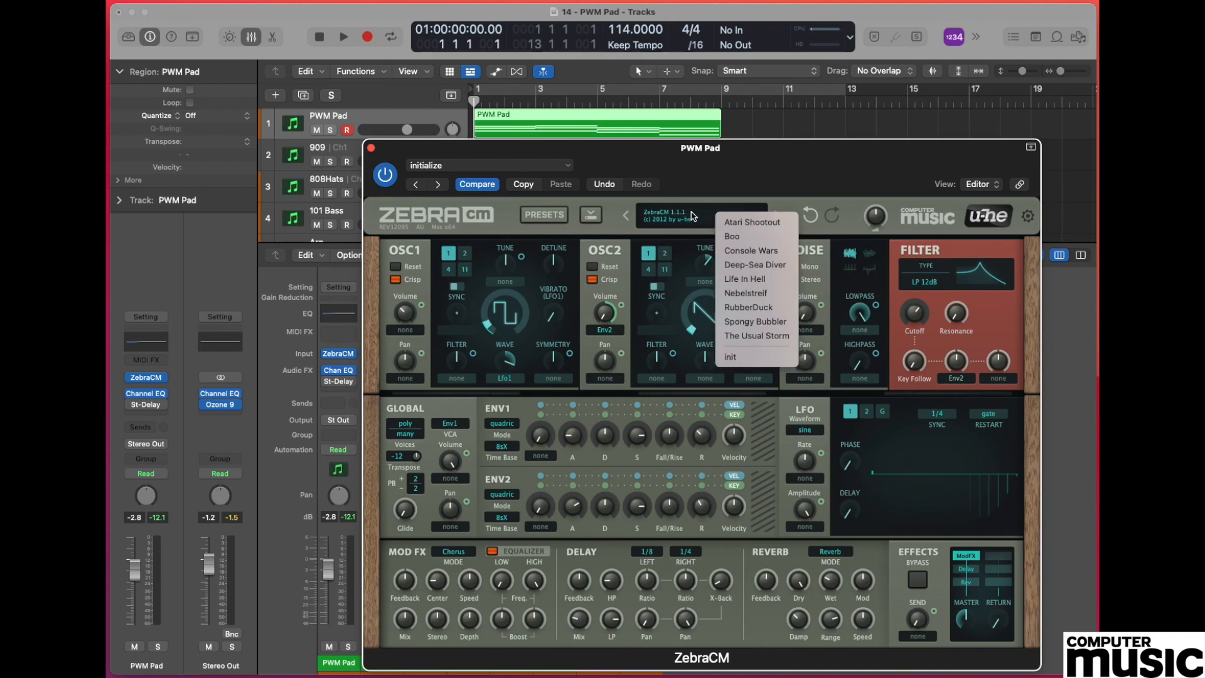
click(751, 358)
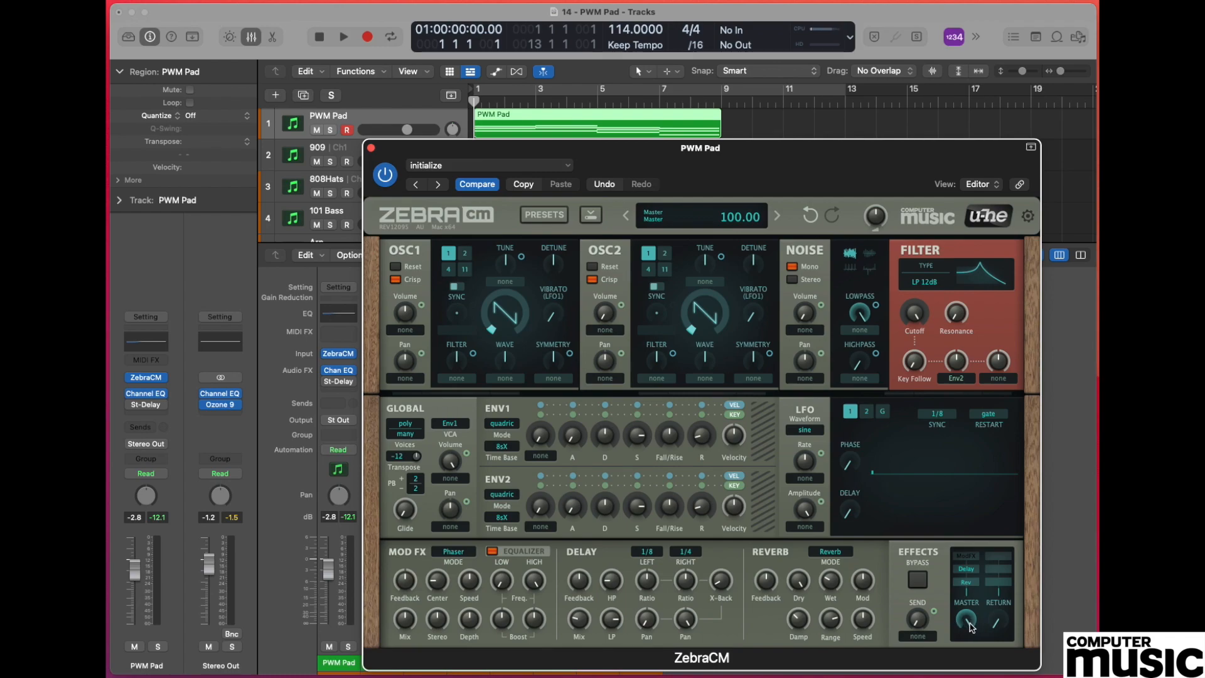
drag(969, 622, 966, 677)
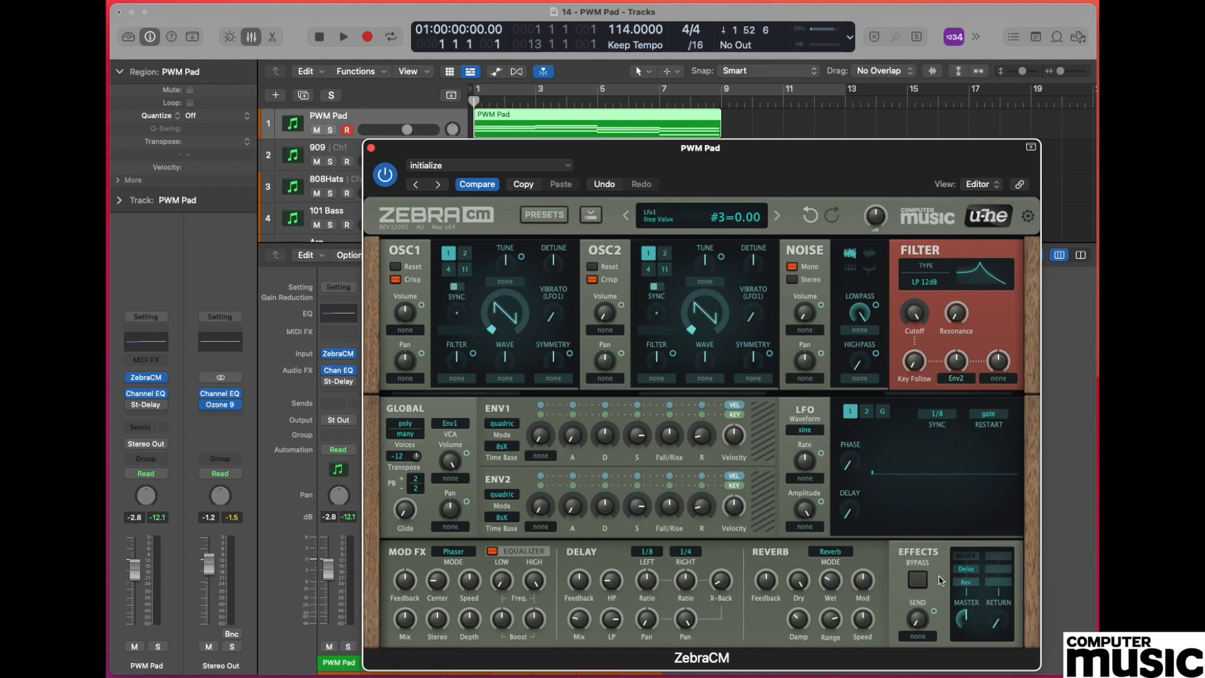
- Set oscillator 1's waveform to the square wave (2.00) and reduce the oscillator's volume
click(507, 319)
drag(506, 316, 510, 306)
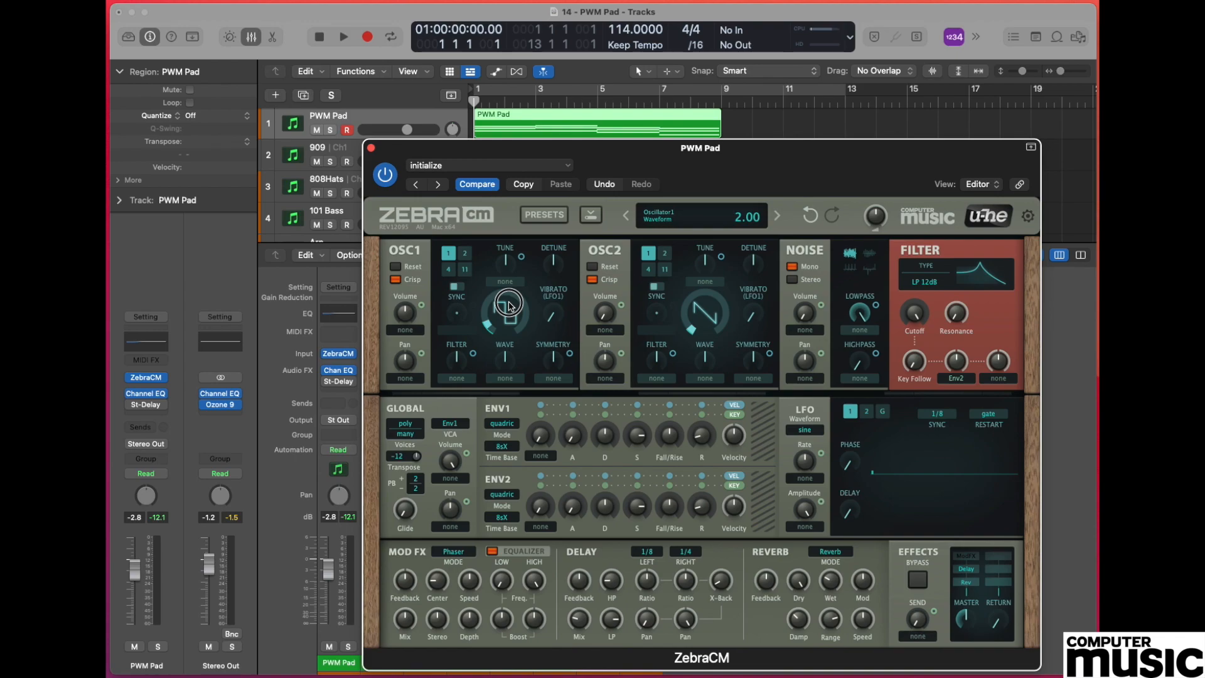
drag(509, 306, 511, 306)
click(405, 317)
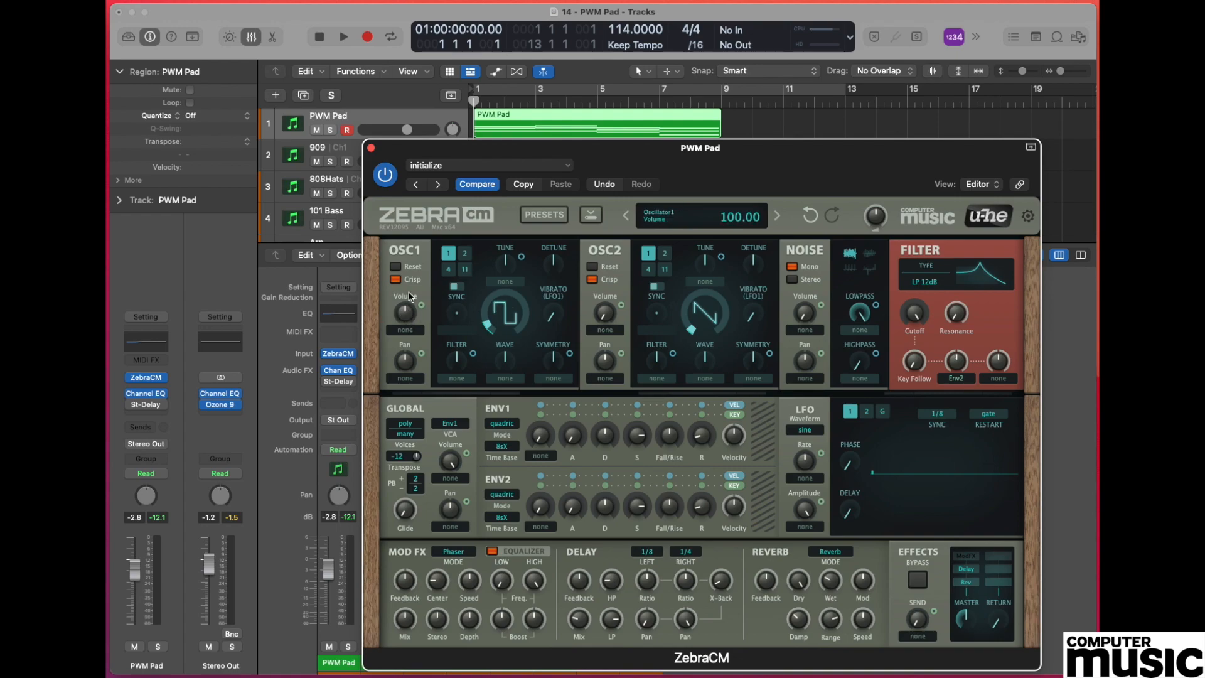
click(408, 311)
drag(409, 312, 409, 339)
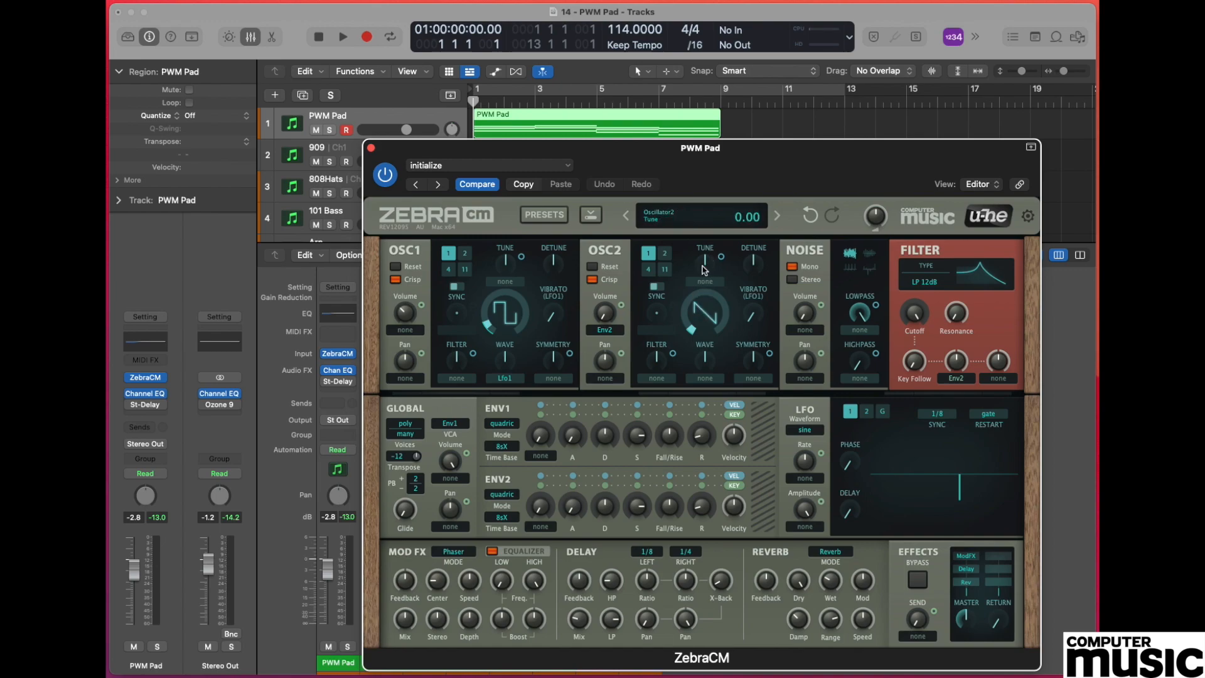
- Raise oscillator 2's tuning and modulate its volume with Env2 at an increased depth
drag(706, 268, 708, 245)
double_click(608, 330)
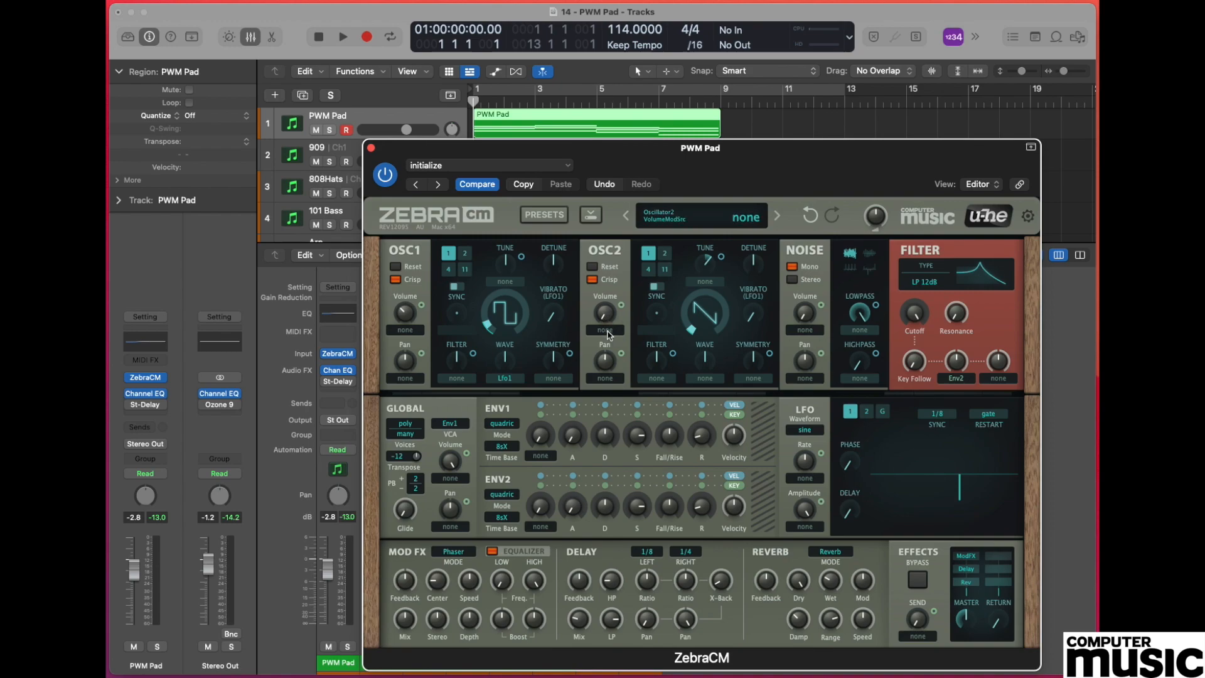
click(606, 331)
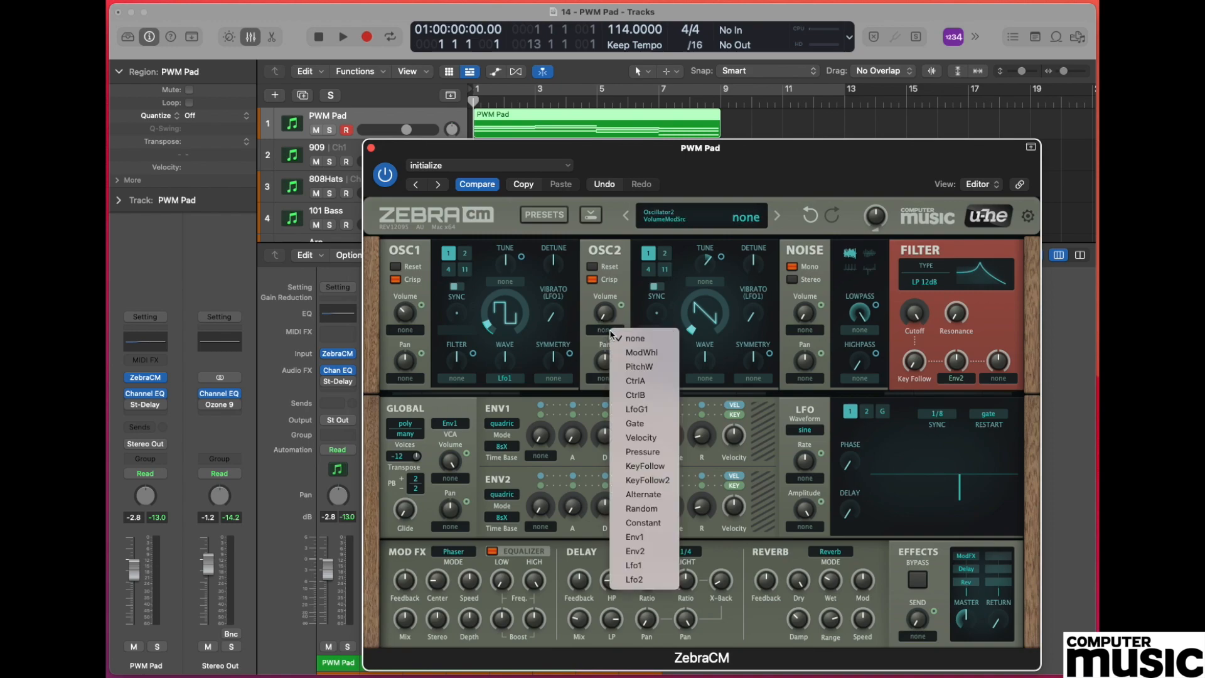
click(638, 552)
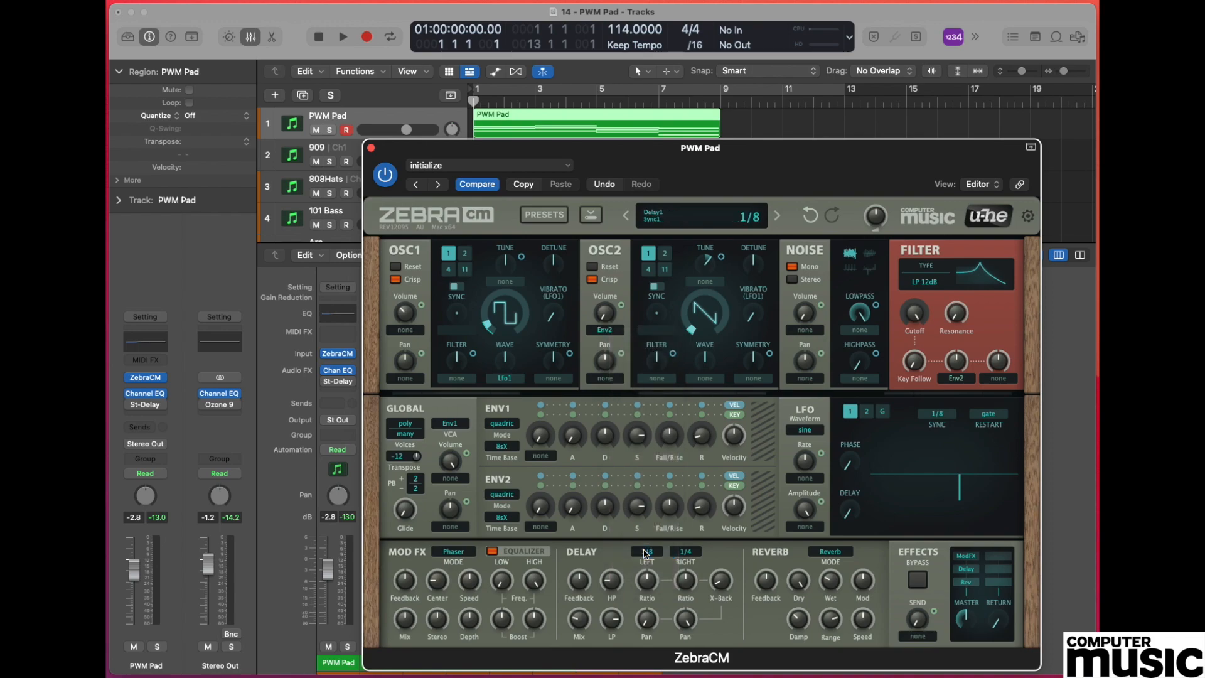
click(622, 306)
drag(622, 307, 637, 171)
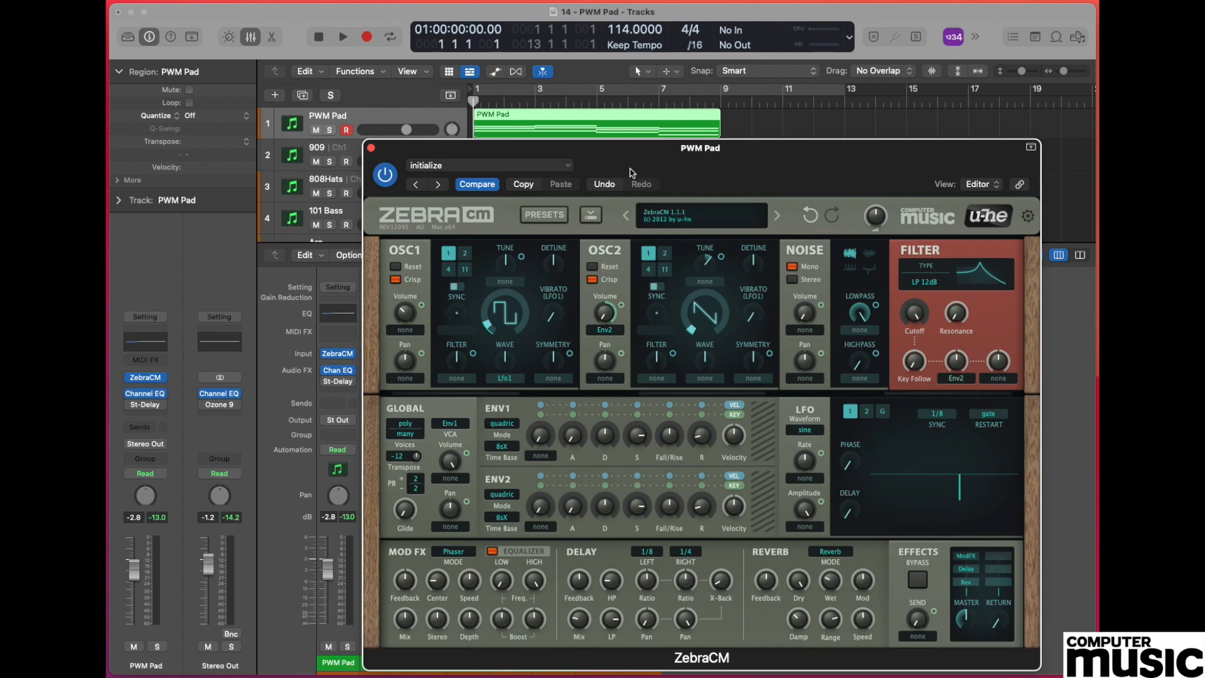
- Keep the filter type at LP 12dB and lower the filter cutoff
click(934, 284)
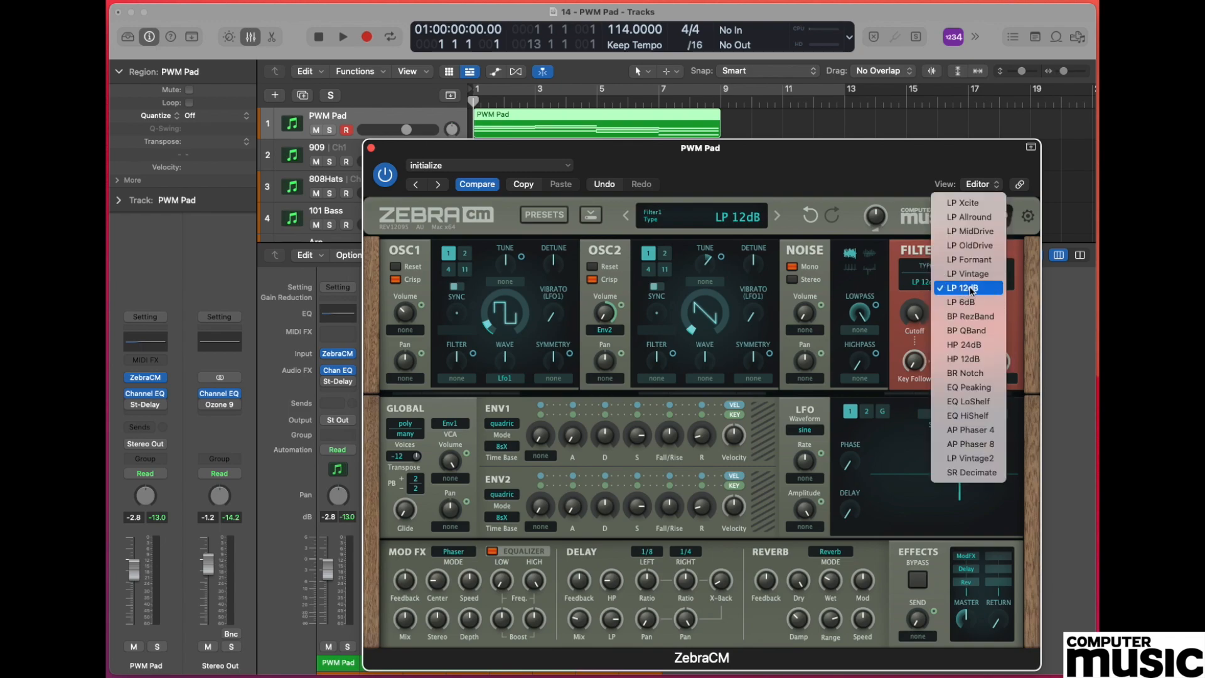
click(988, 289)
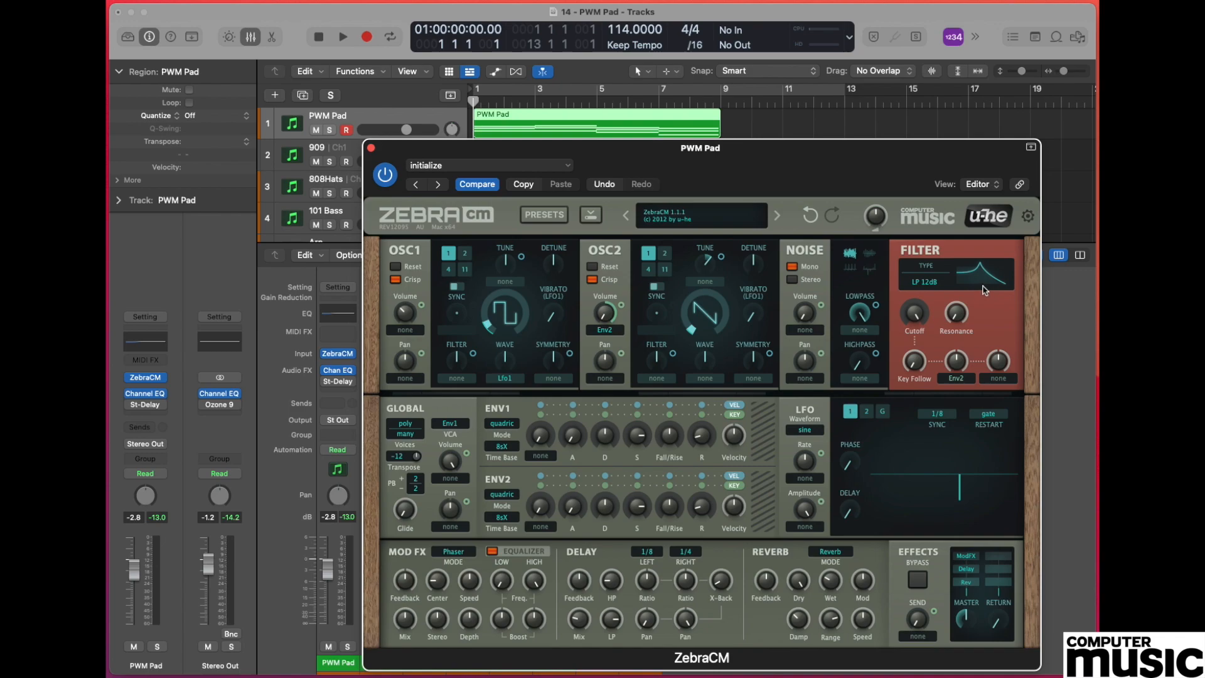
mouse_move(920, 315)
drag(920, 315, 917, 378)
- Lengthen the attack and release times of both Env1 and Env2
click(541, 438)
click(573, 438)
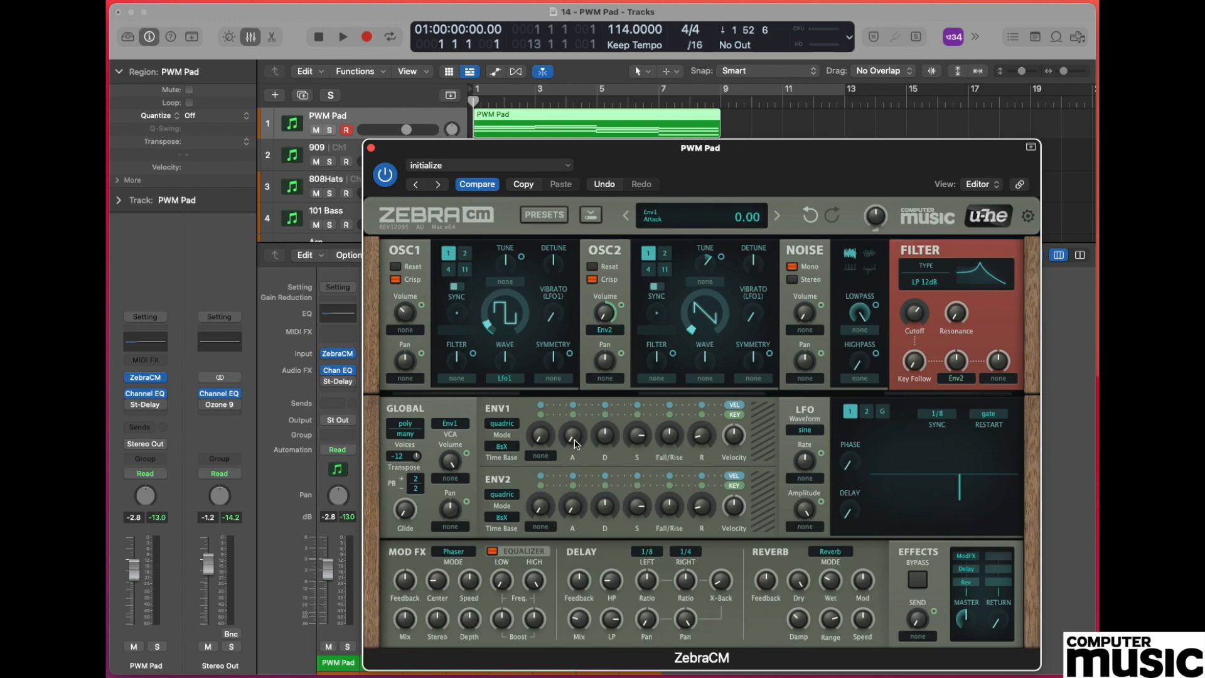
drag(575, 441, 582, 405)
drag(706, 442, 709, 403)
drag(574, 513, 588, 390)
drag(705, 508, 713, 467)
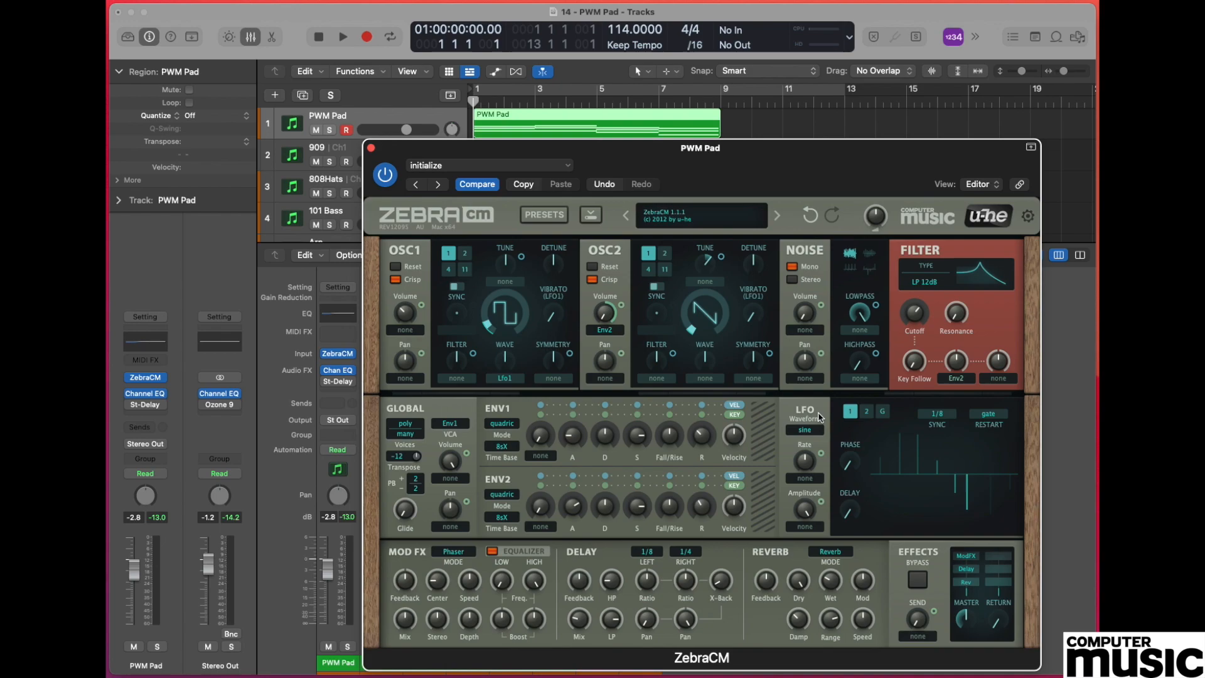
- Configure LFO 1 with the sine waveform and a sync rate of 1/4
click(852, 411)
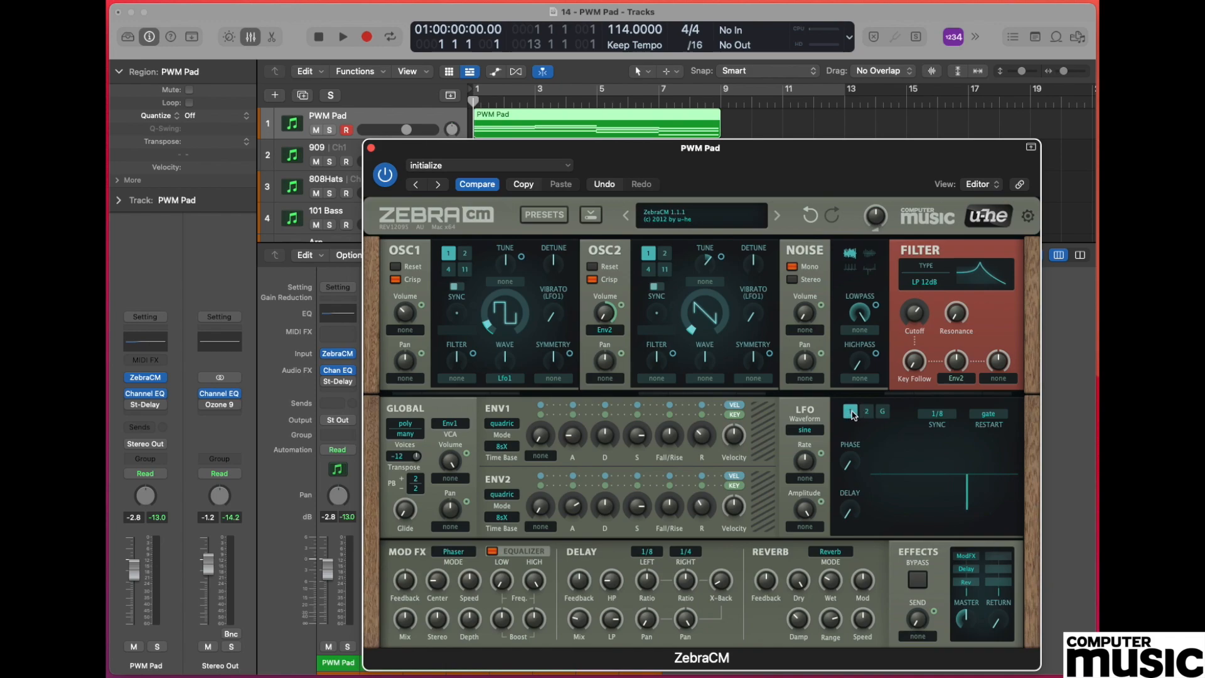
click(815, 431)
click(833, 433)
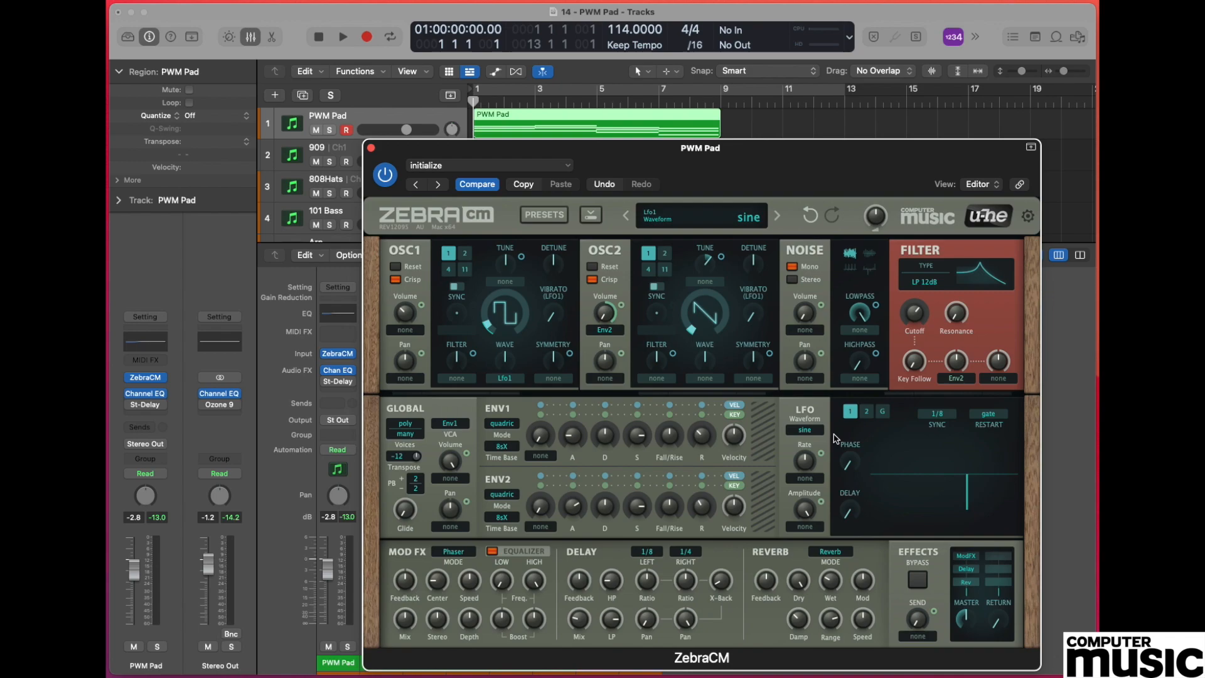
click(939, 414)
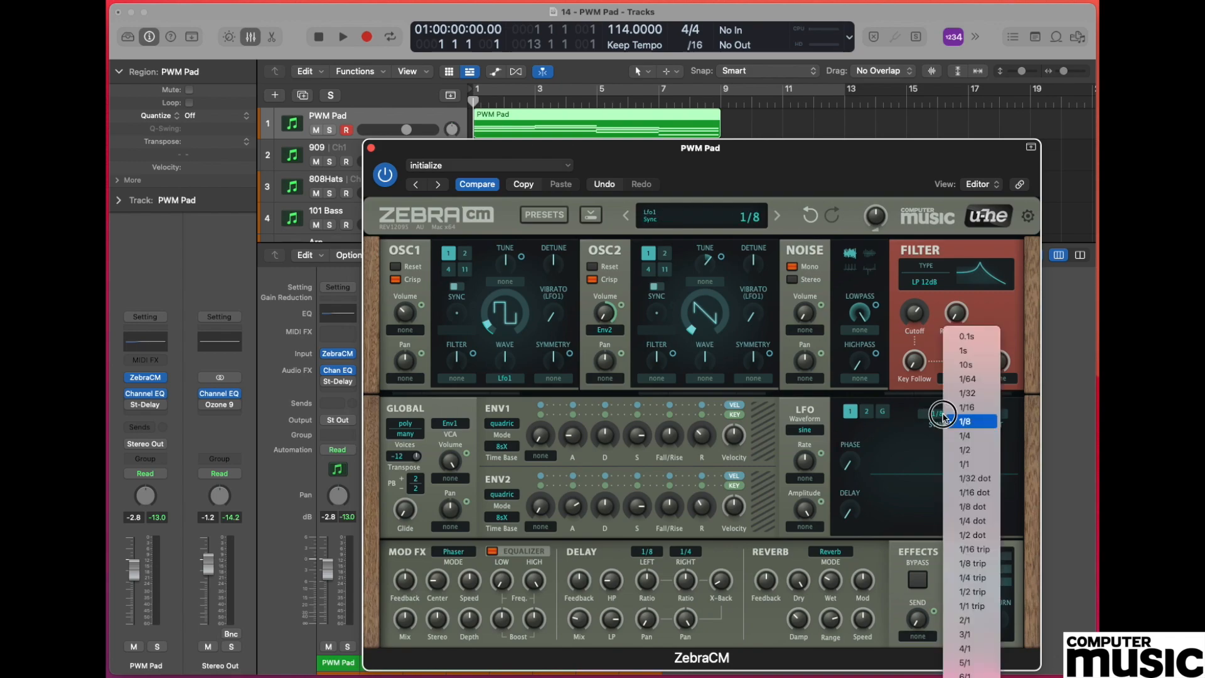
click(972, 437)
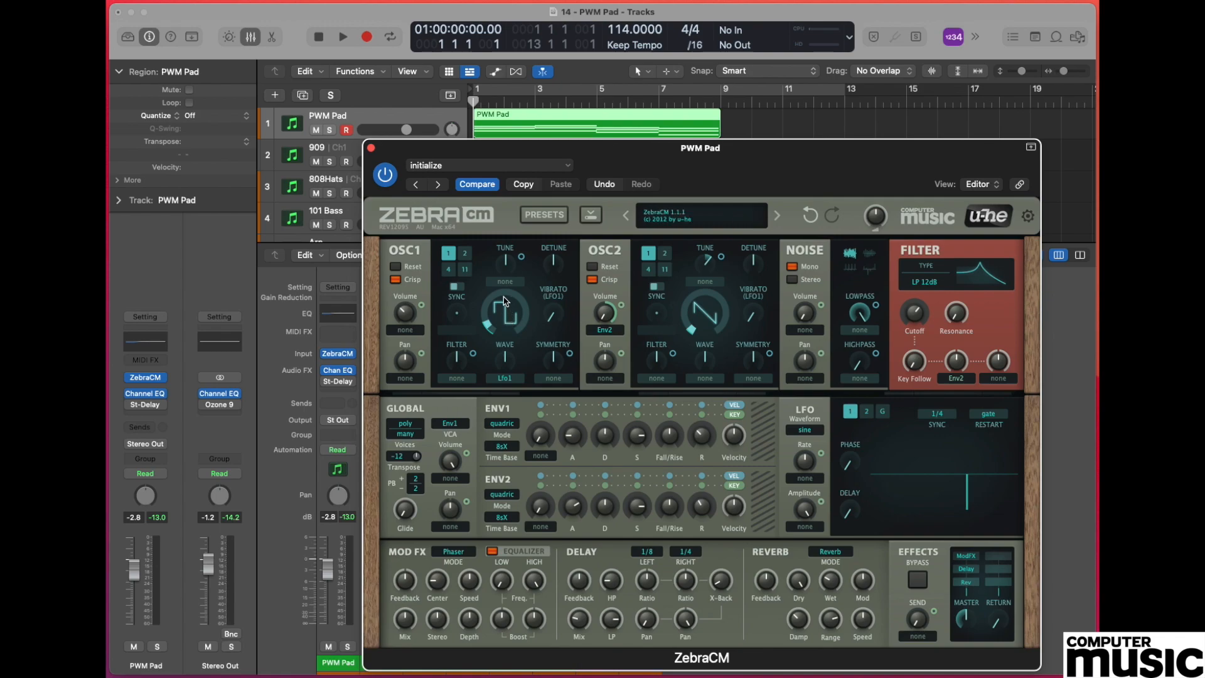
- Modulate oscillator 1's wave with Lfo1 and increase the wave modulation depth
click(505, 380)
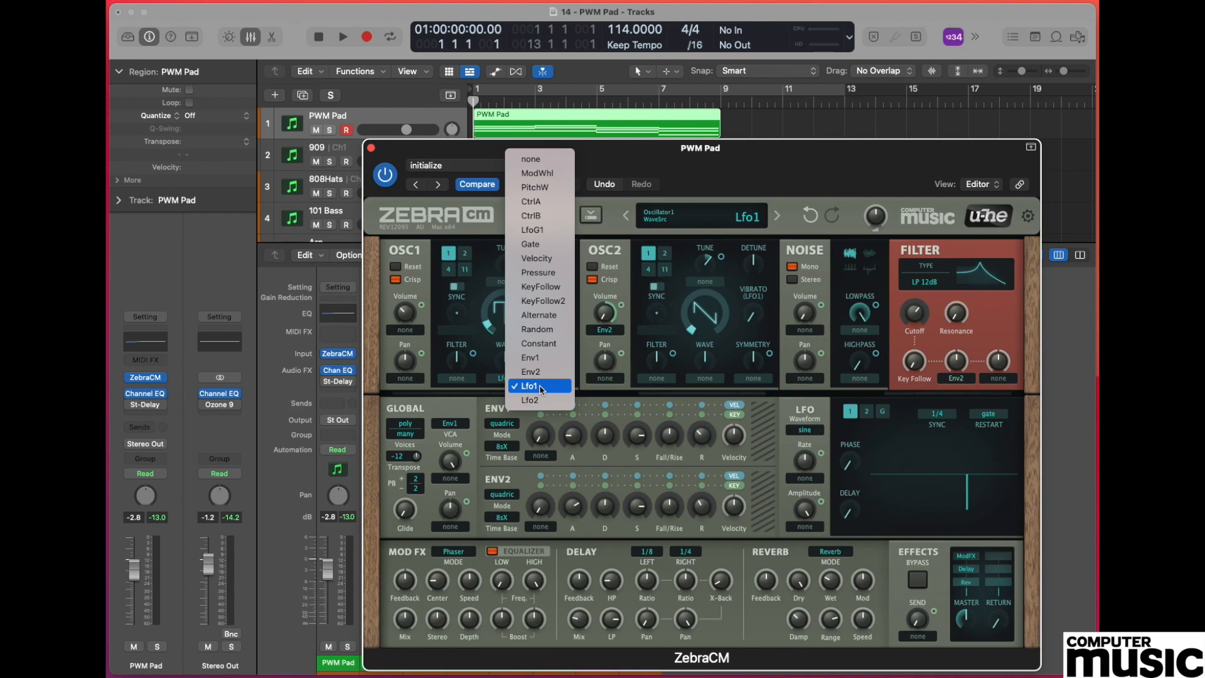
click(541, 387)
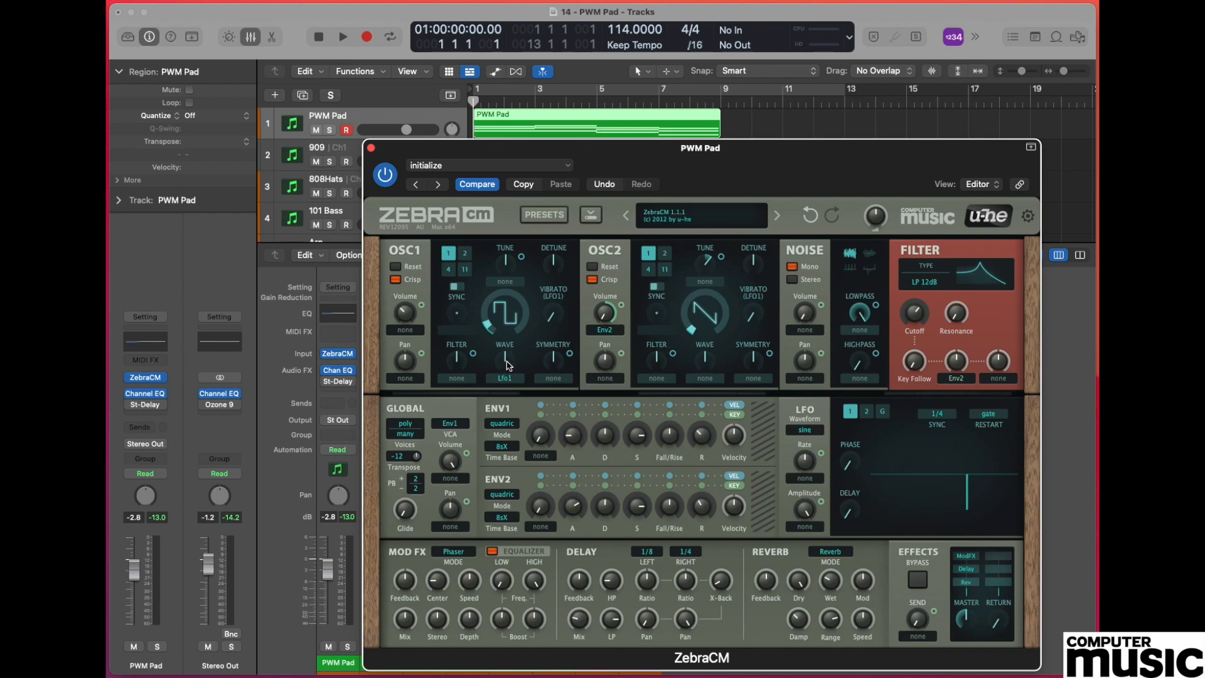
click(508, 363)
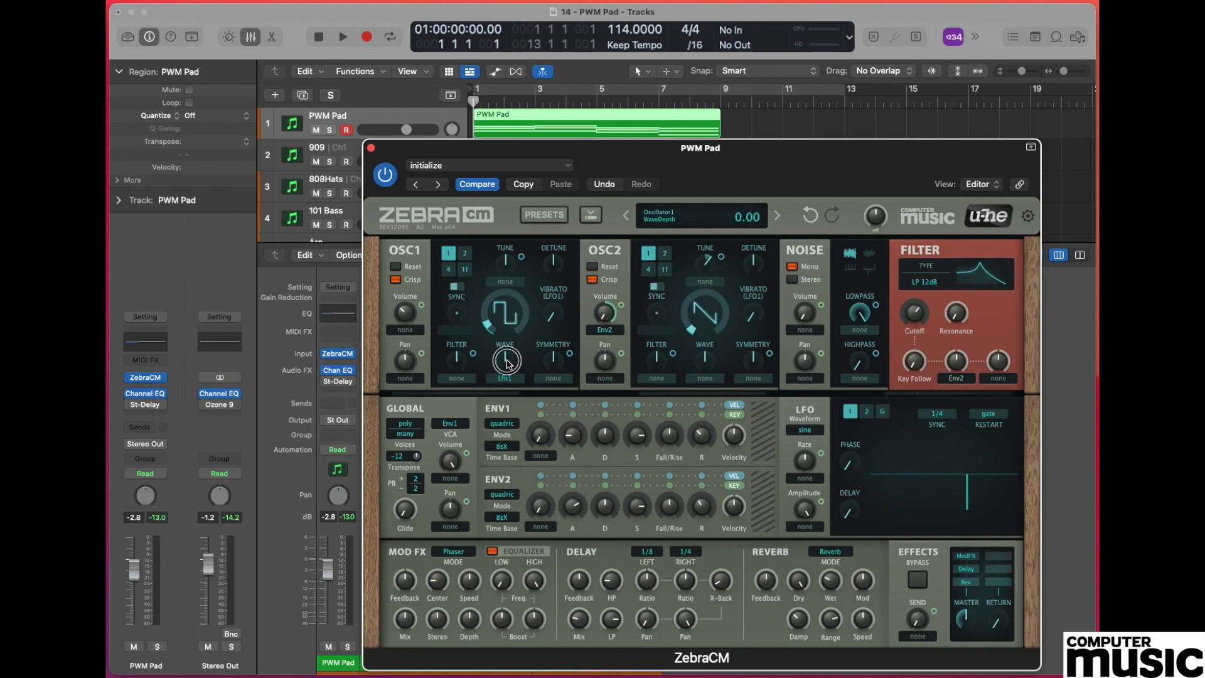
drag(507, 363, 510, 312)
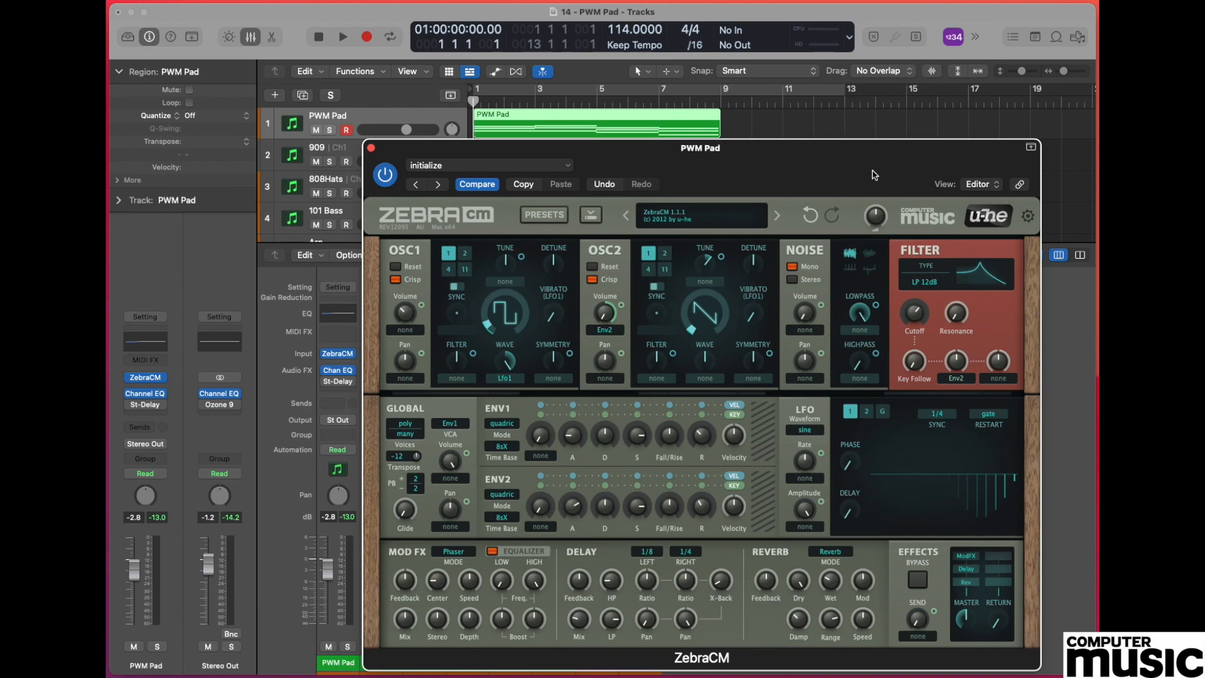
- Enable ModFX in the effects routing and set its mode to Chorus
click(967, 556)
click(457, 552)
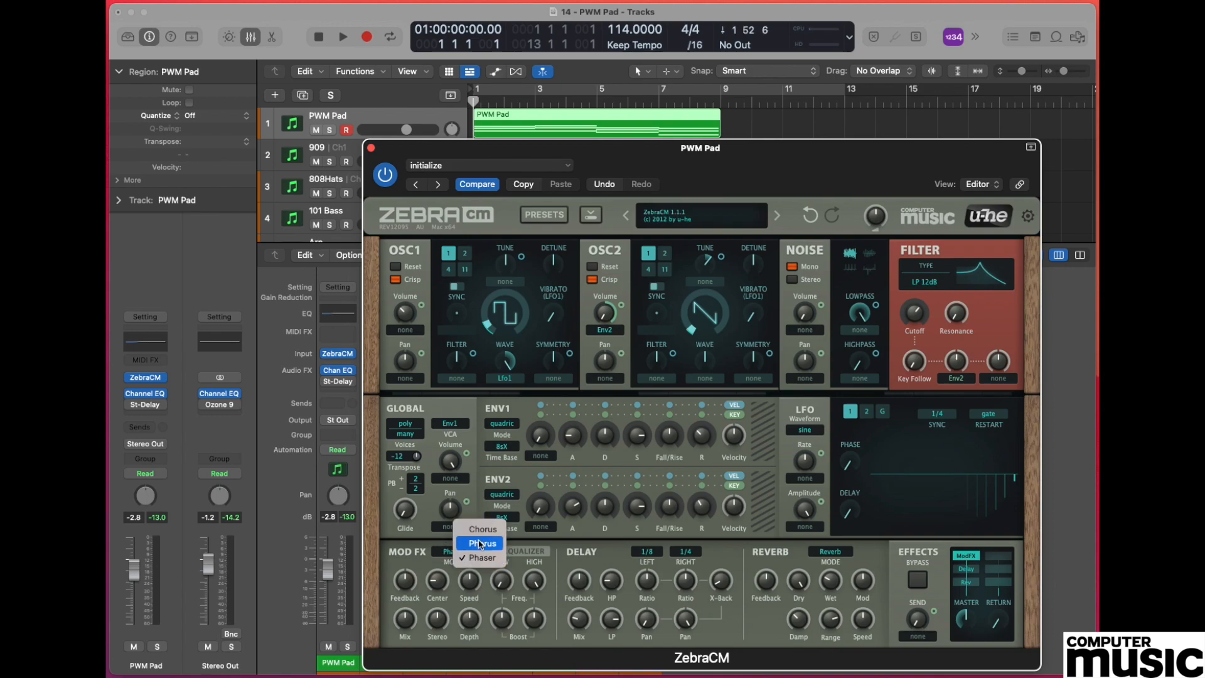
click(483, 531)
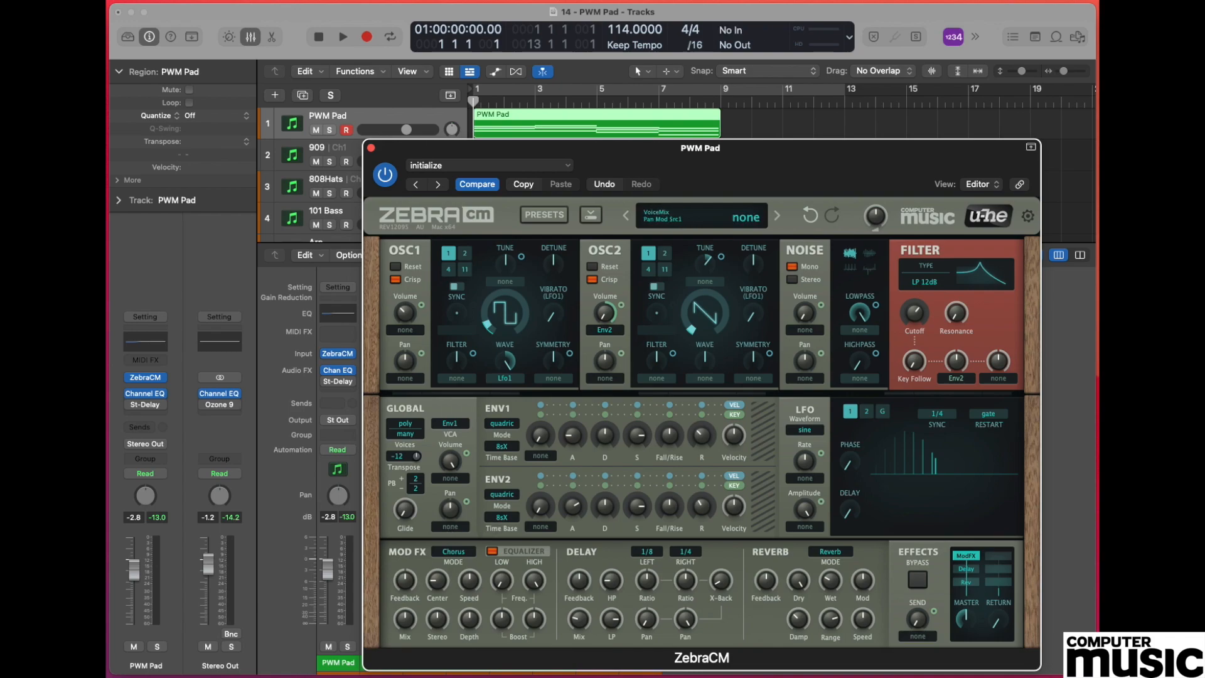
- Open the Stereo Delay insert on the PWM Pad channel
click(146, 409)
click(146, 409)
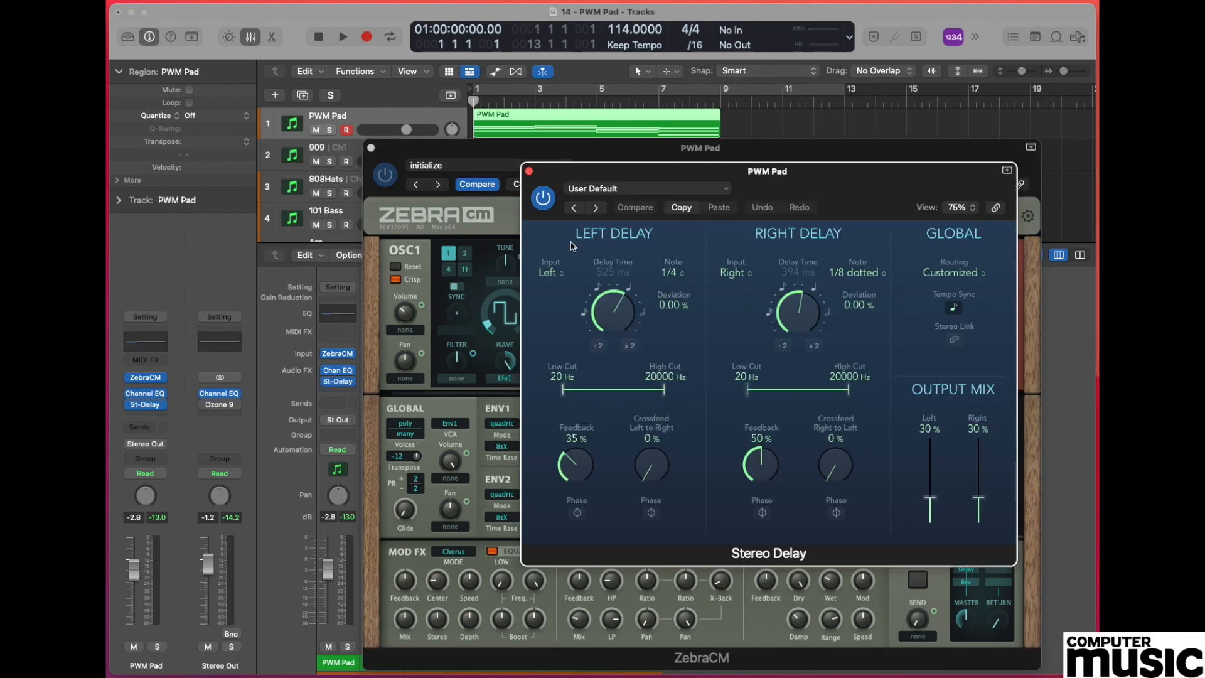